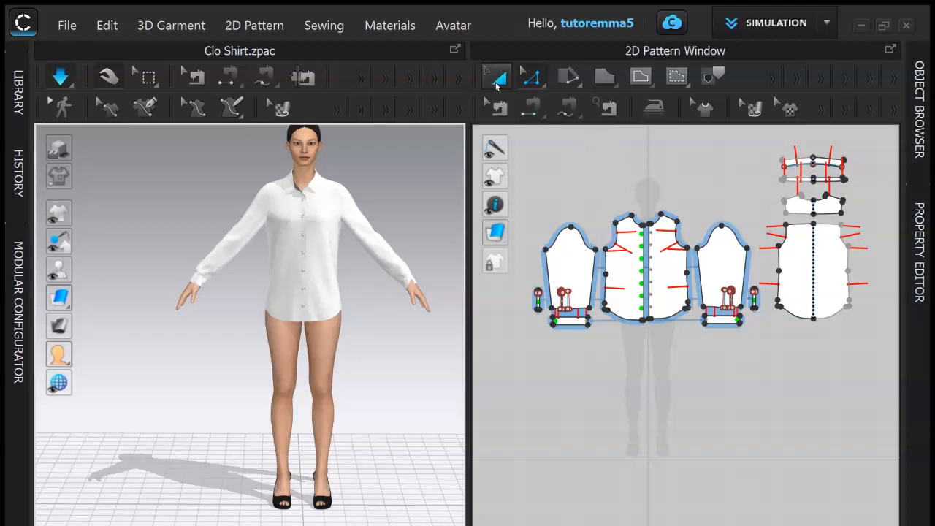
Move the sleeve, cuff and placket pieces of the avatar's right arm well away from the front panels
key("b")
middle_click_drag(551, 146, 686, 148)
left_click_drag(610, 167, 735, 371)
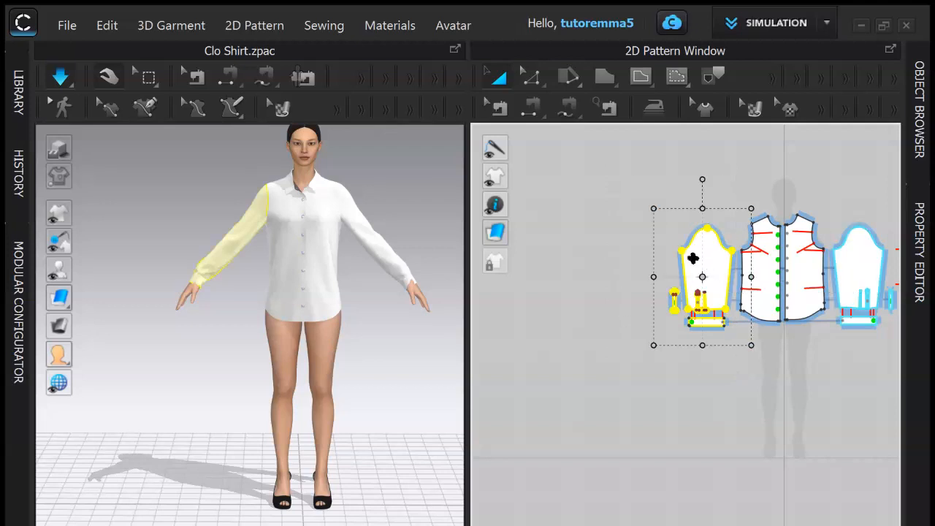
left_click_drag(707, 257, 618, 255)
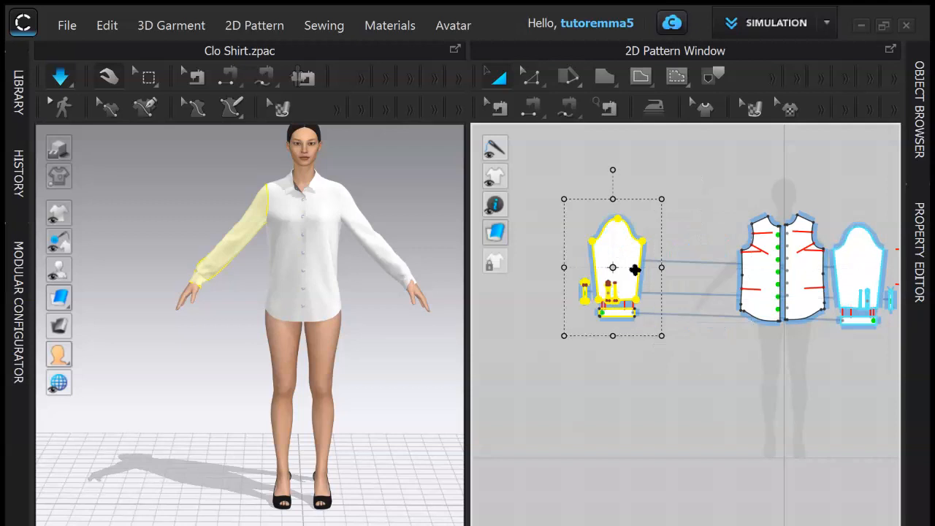
left_click(697, 161)
Move the buttonhole front panel and the button front panel outward, leaving a gap between the two fronts and beside each sleeve
left_click_drag(763, 323, 695, 277)
left_click(772, 188)
left_click_drag(766, 190, 829, 358)
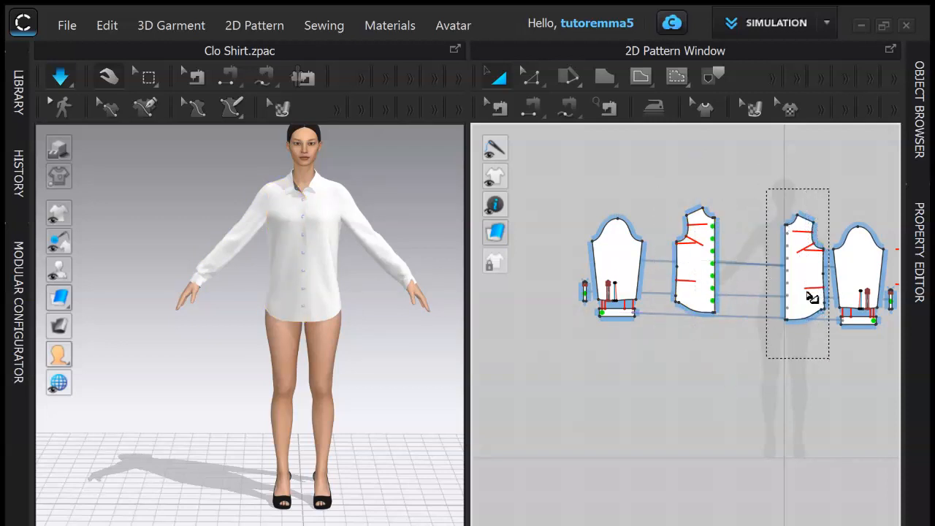
left_click_drag(803, 296, 769, 286)
scroll(784, 319, "down", 2)
left_click(849, 377)
Move the sleeve, cuff and placket pieces of the avatar's left arm up level with the front panels
right_click_drag(737, 372, 701, 364)
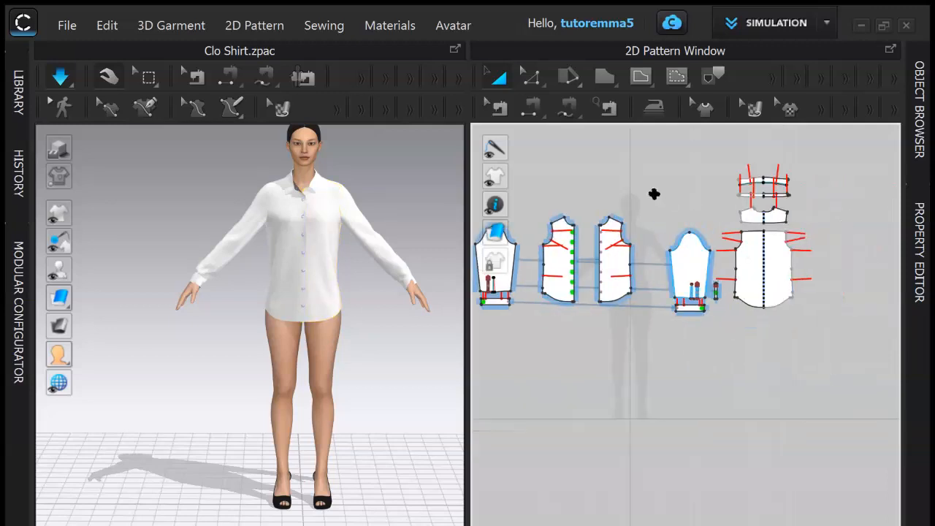
mouse_move(727, 353)
left_mouse_down()
mouse_move(745, 355)
mouse_move(728, 353)
left_mouse_up()
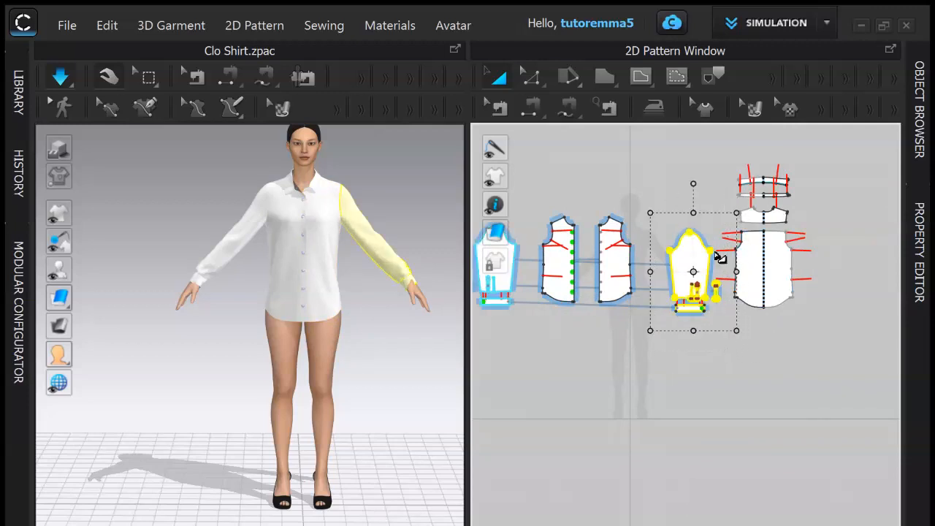
mouse_move(680, 249)
left_mouse_down()
mouse_move(682, 241)
mouse_move(695, 250)
left_mouse_up()
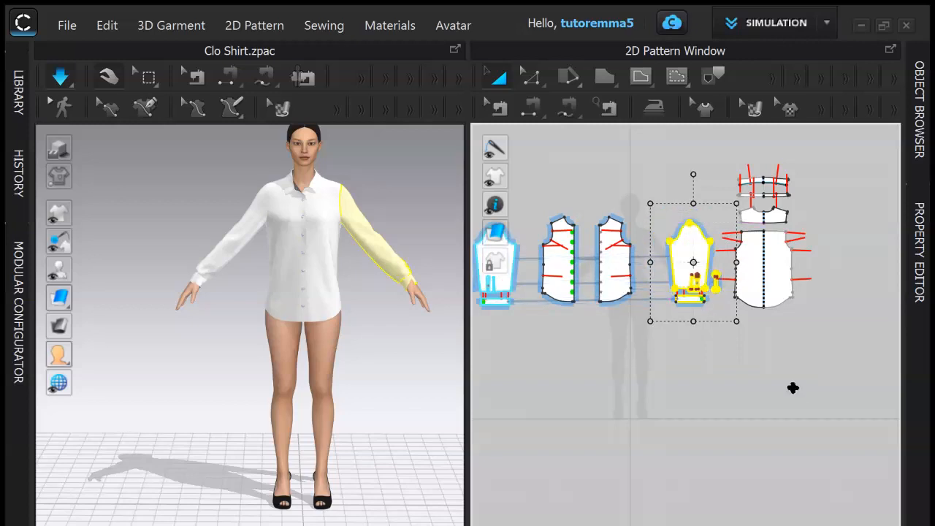
left_click(799, 393)
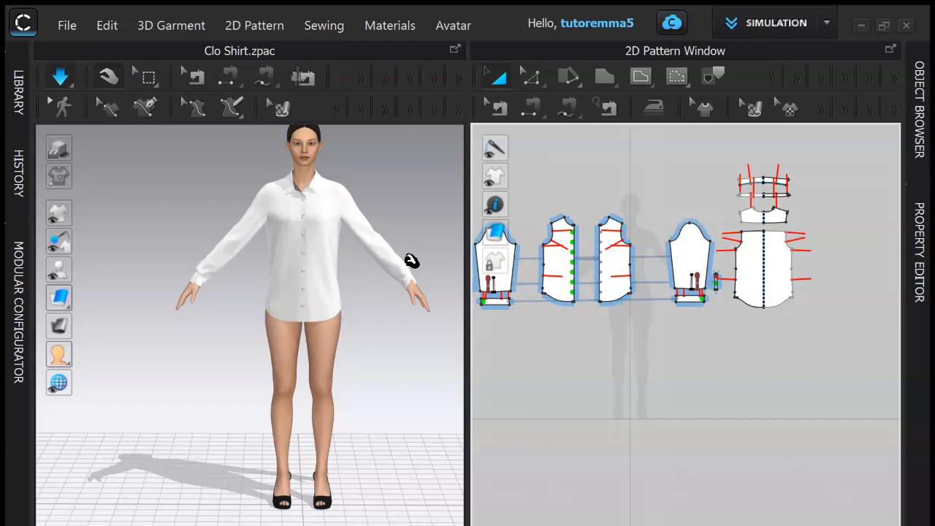
With Edit Pattern, shift the hem lines of both front panels and the back down together, lengthening the shirt to about knee length
scroll(631, 349, "up", 1)
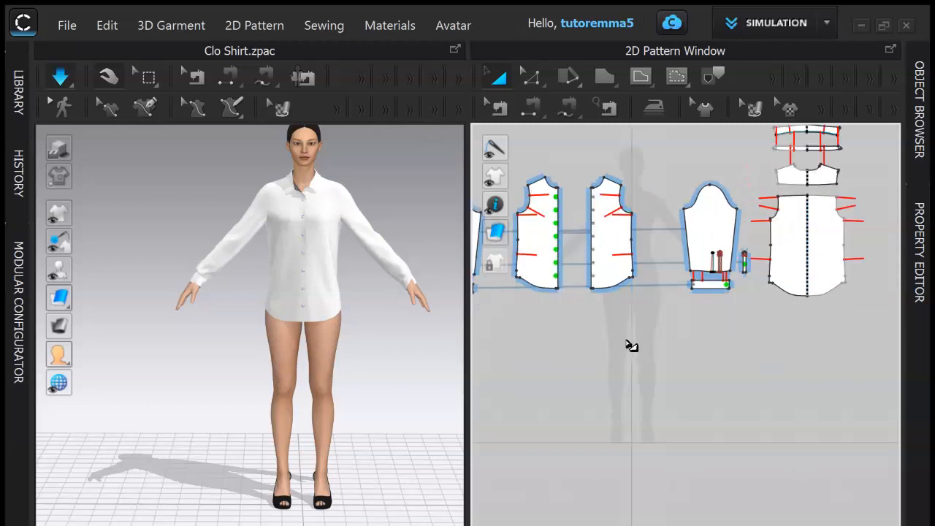
middle_click_drag(715, 363, 812, 378)
scroll(812, 379, "down", 2)
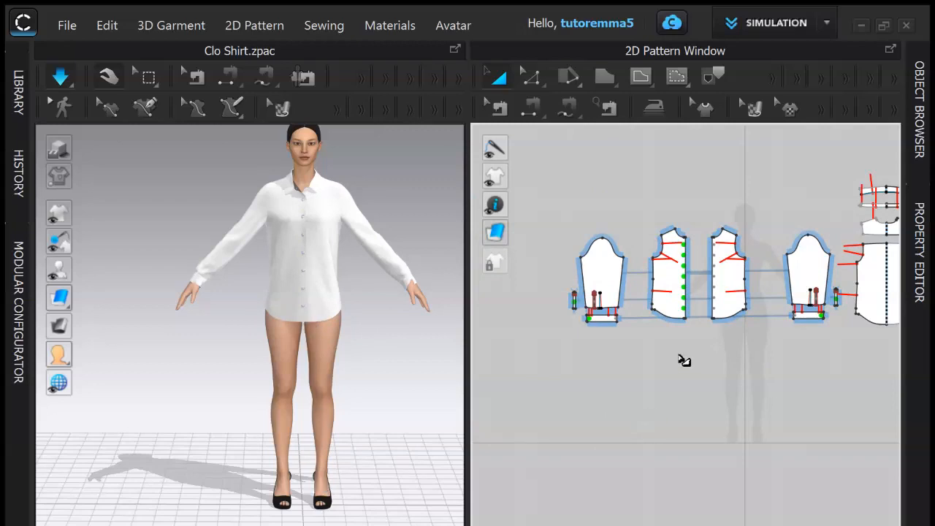
left_click(531, 77)
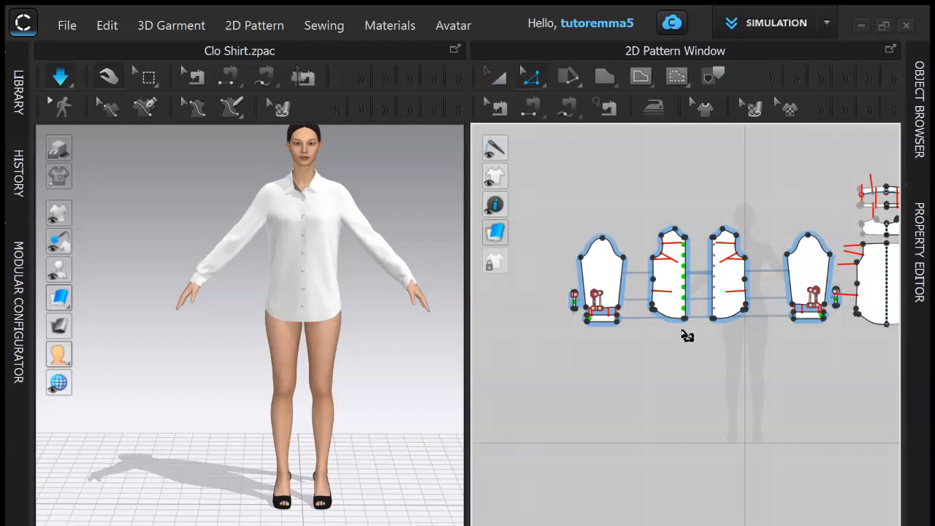
scroll(726, 336, "up", 1)
scroll(690, 310, "up", 1)
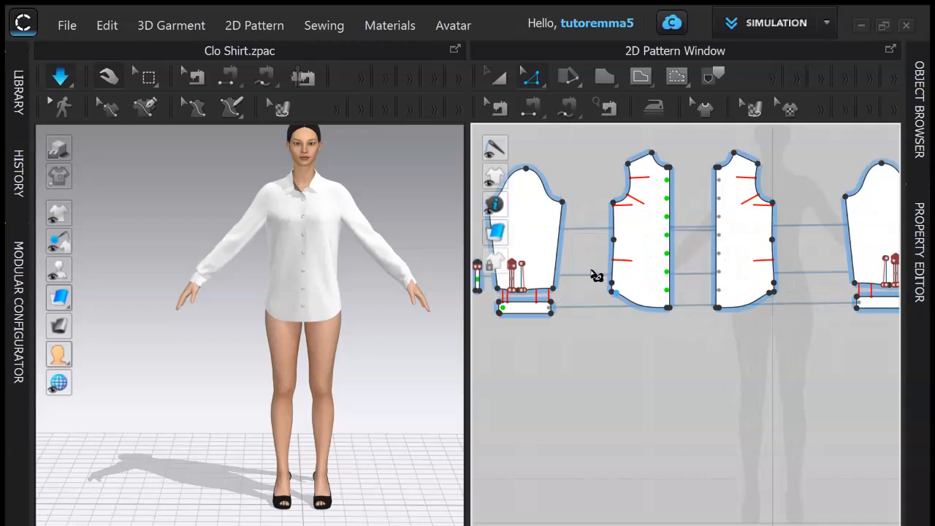
left_click_drag(619, 287, 800, 320)
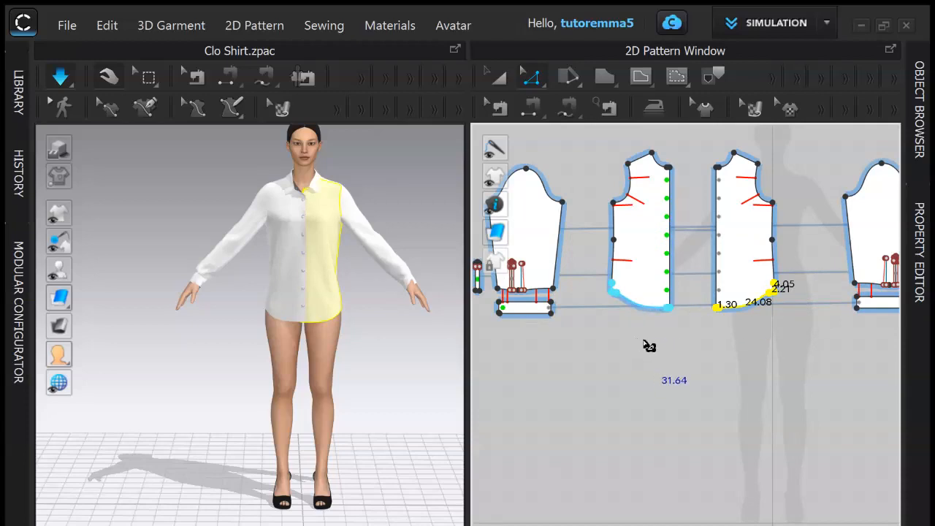
middle_click_drag(813, 353, 612, 326)
middle_click_drag(737, 328, 636, 328)
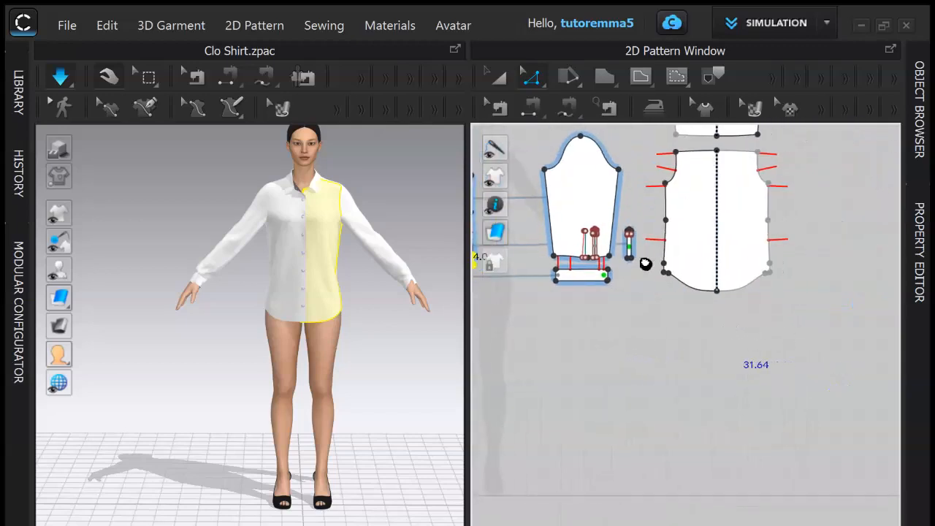
left_click_drag(654, 250, 807, 305)
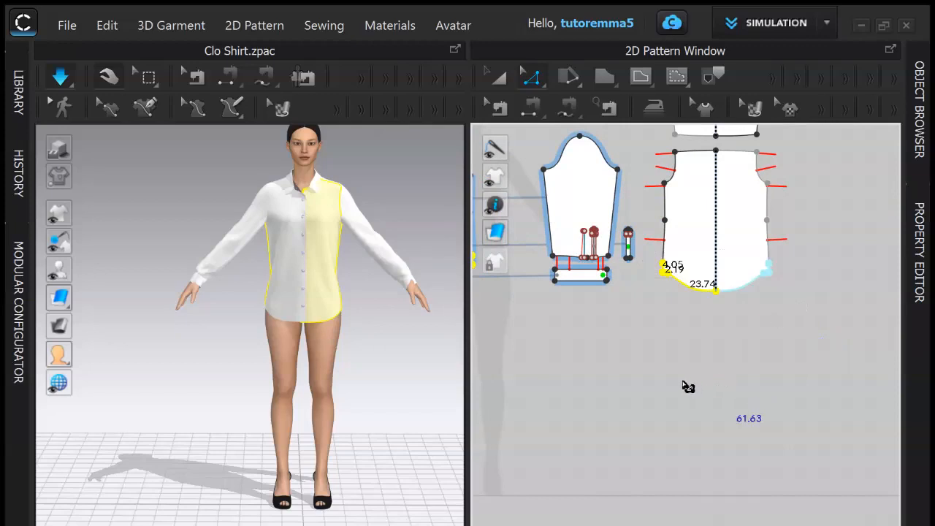
scroll(599, 387, "down", 3)
middle_click_drag(593, 386, 682, 372)
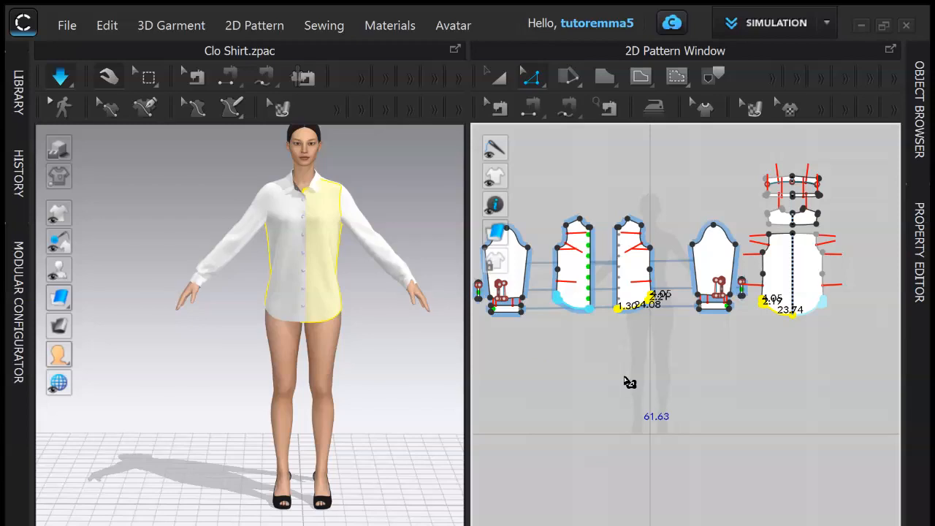
key("space")
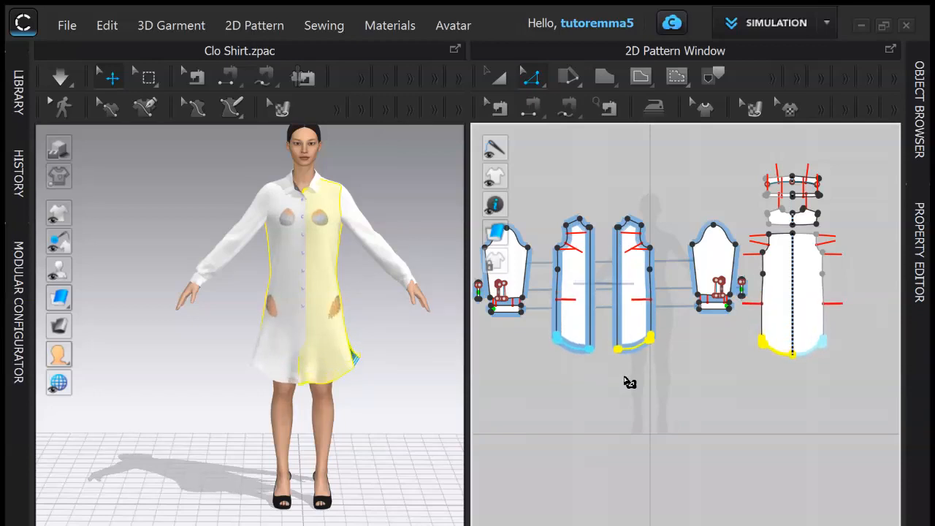
key("Down")
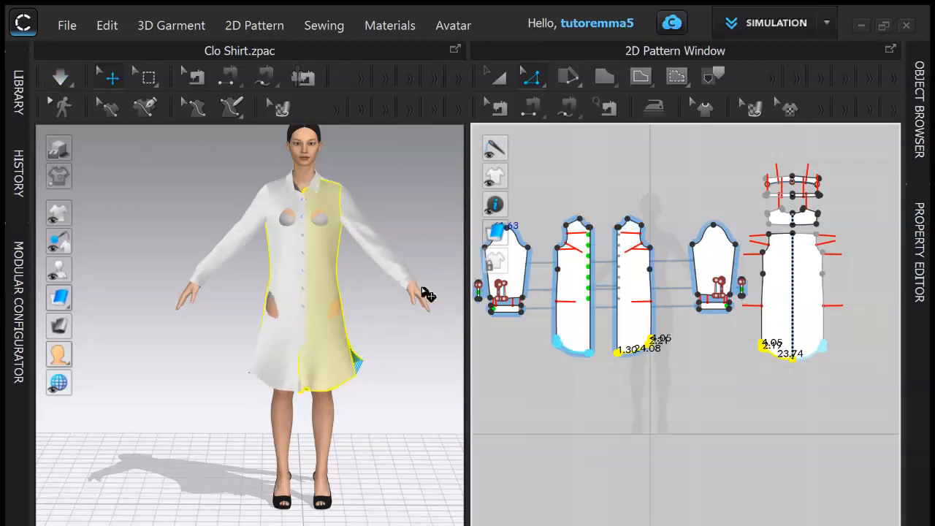
Simulate the lengthened shirt on the avatar and inspect the hem from the front and side
right_click_drag(417, 285, 371, 297)
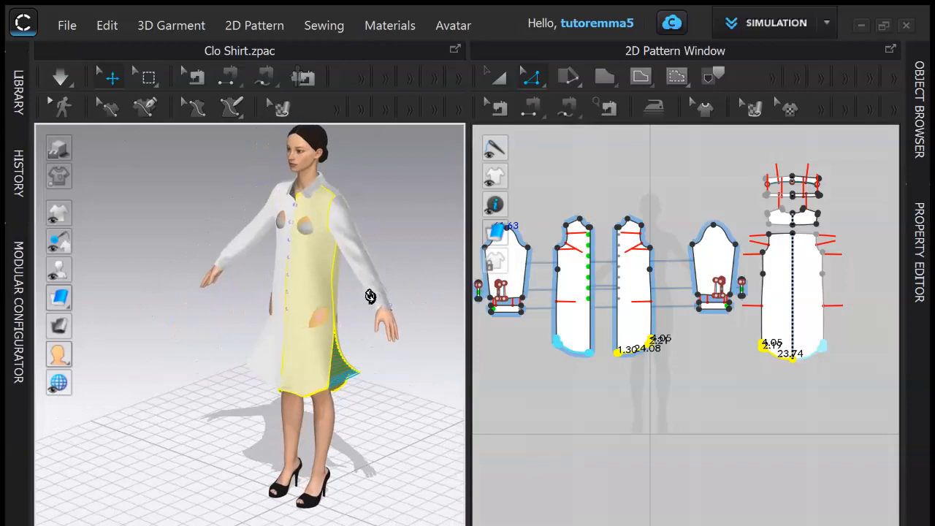
left_click(62, 84)
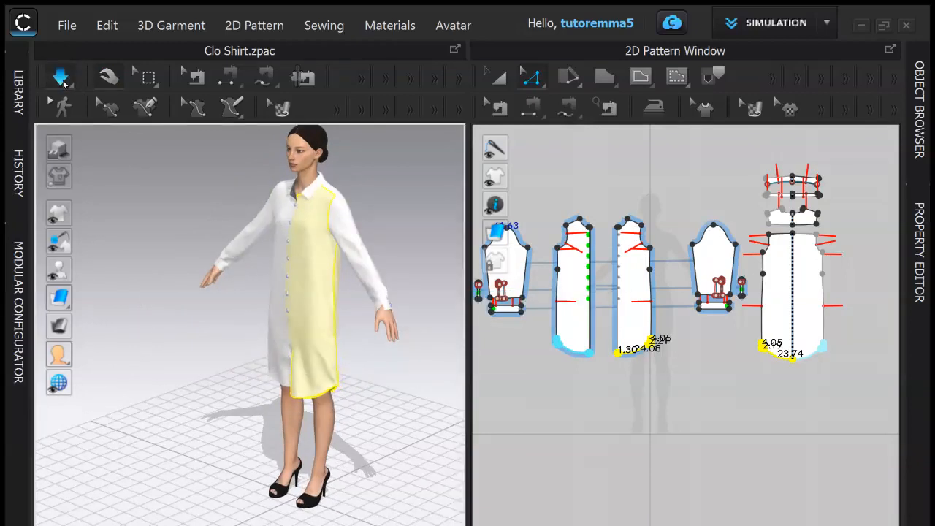
right_click_drag(357, 344, 415, 347)
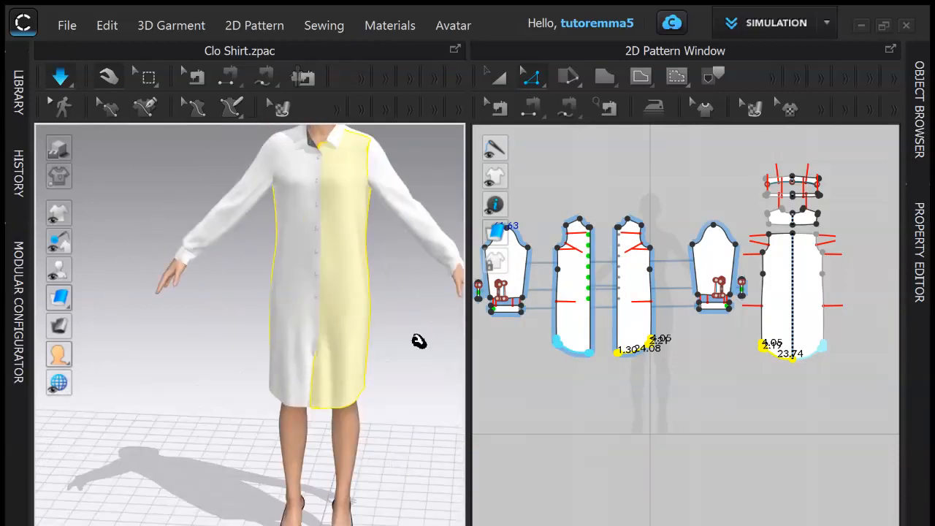
scroll(197, 219, "up", 3)
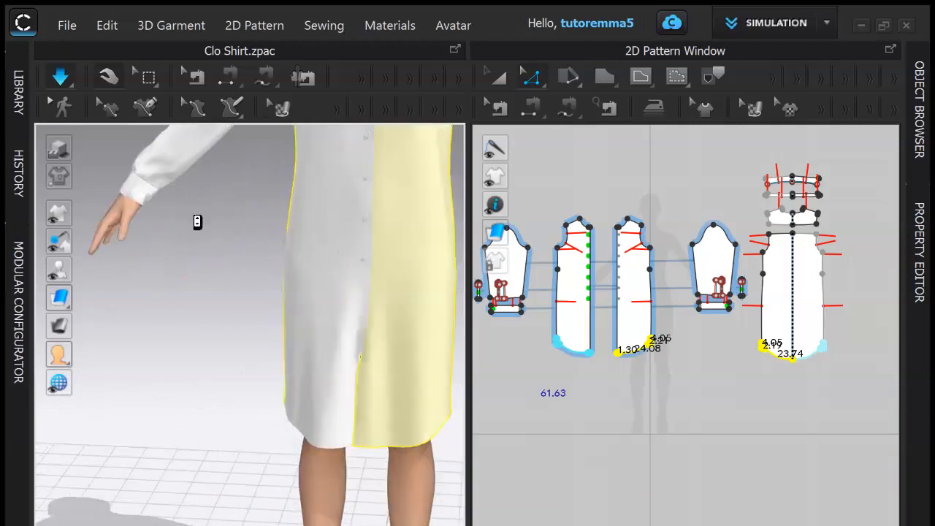
right_click_drag(192, 229, 308, 240)
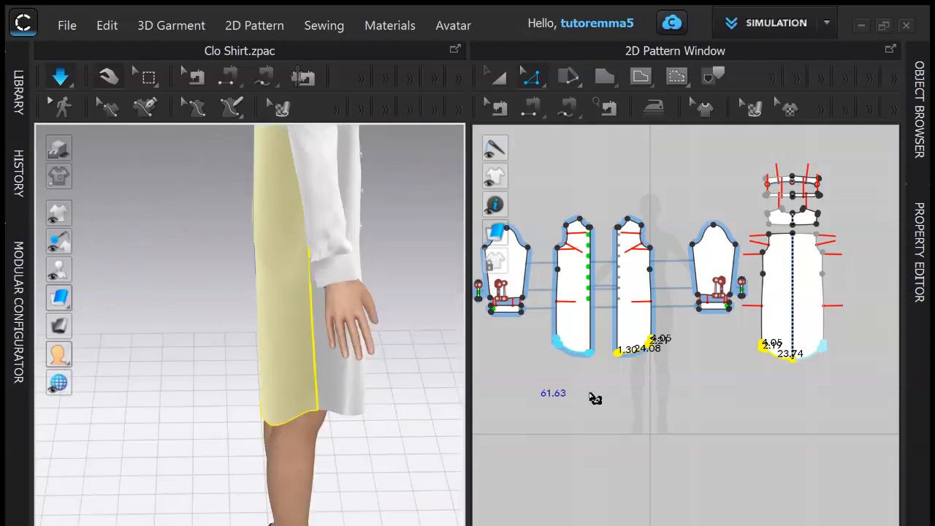
Shift the lower edge of the cuff pattern downward in increments to more than double the cuff's depth
middle_click_drag(595, 392, 756, 395)
scroll(684, 360, "up", 5)
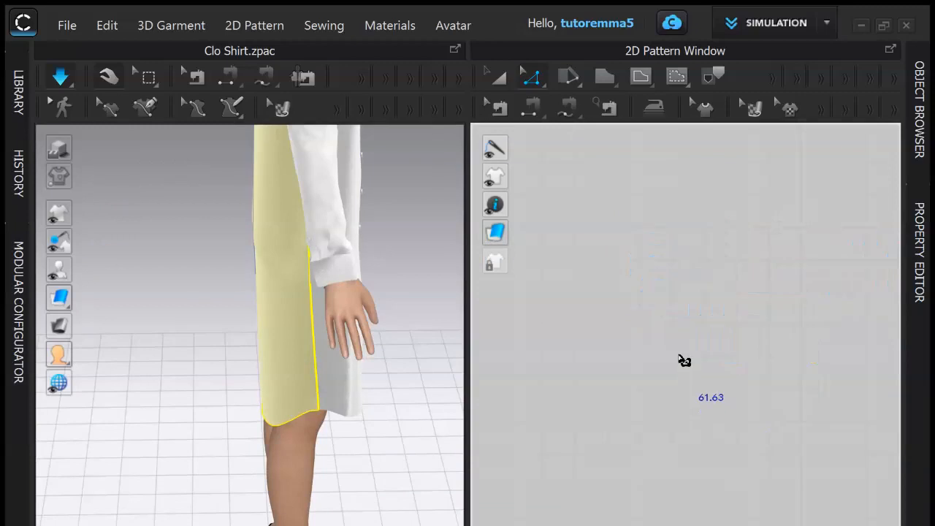
scroll(682, 358, "down", 3)
middle_click_drag(664, 276, 714, 423)
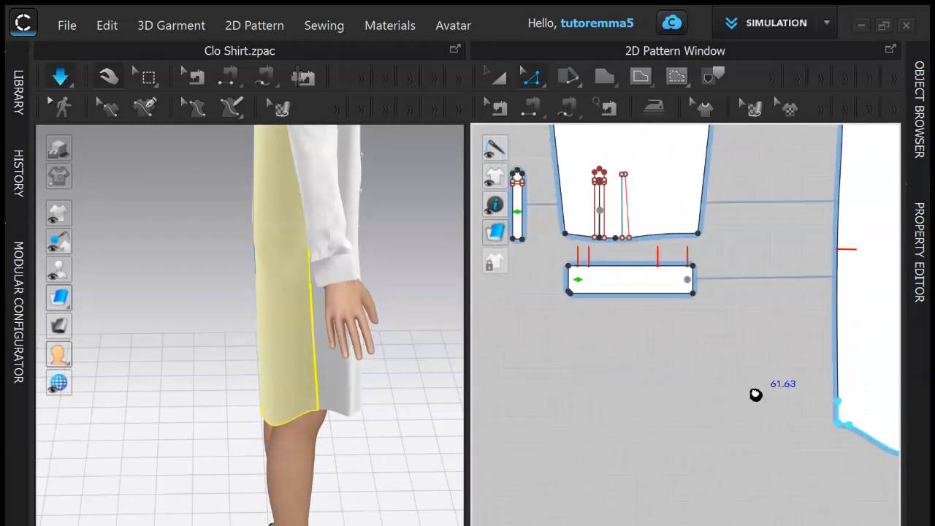
middle_click_drag(756, 389, 756, 438)
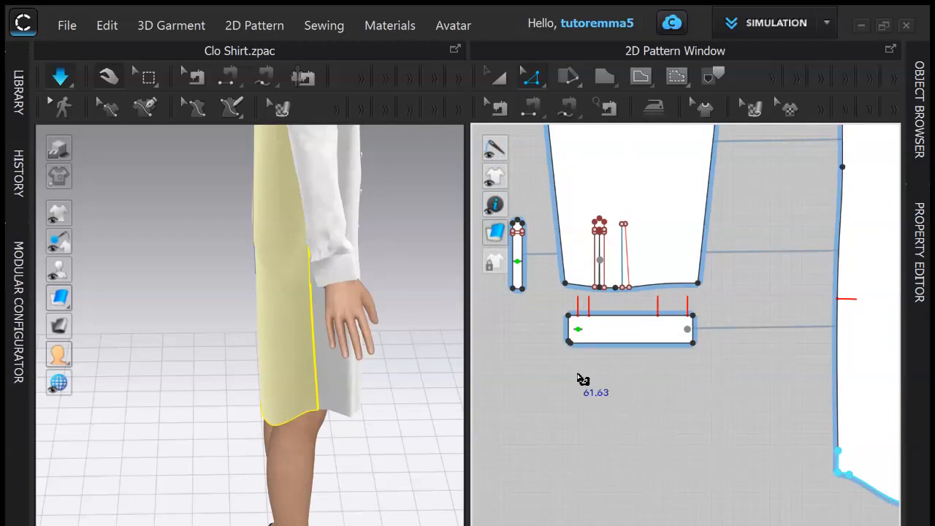
scroll(632, 367, "up", 3)
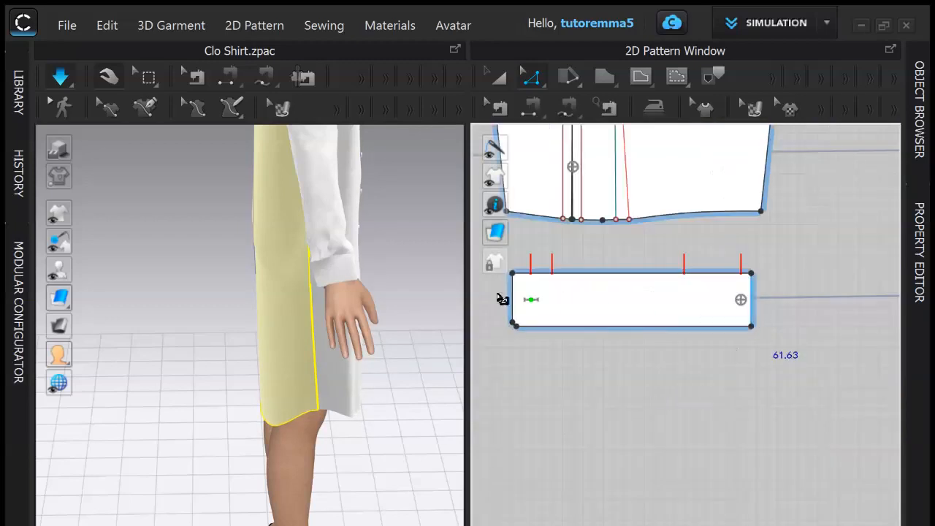
left_click_drag(768, 387, 492, 319)
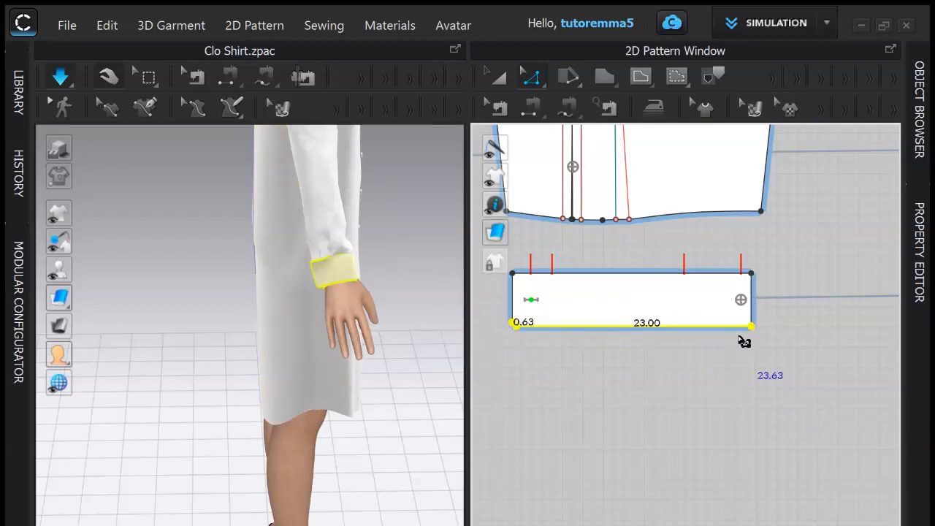
scroll(735, 361, "down", 2)
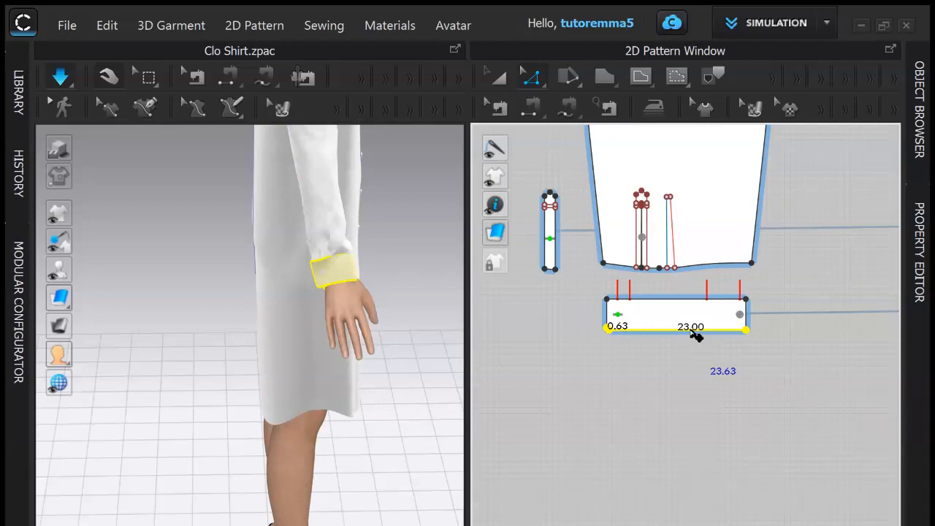
key("Down")
key("Down")
key("Down")
key("Down")
key("Down")
key("Down")
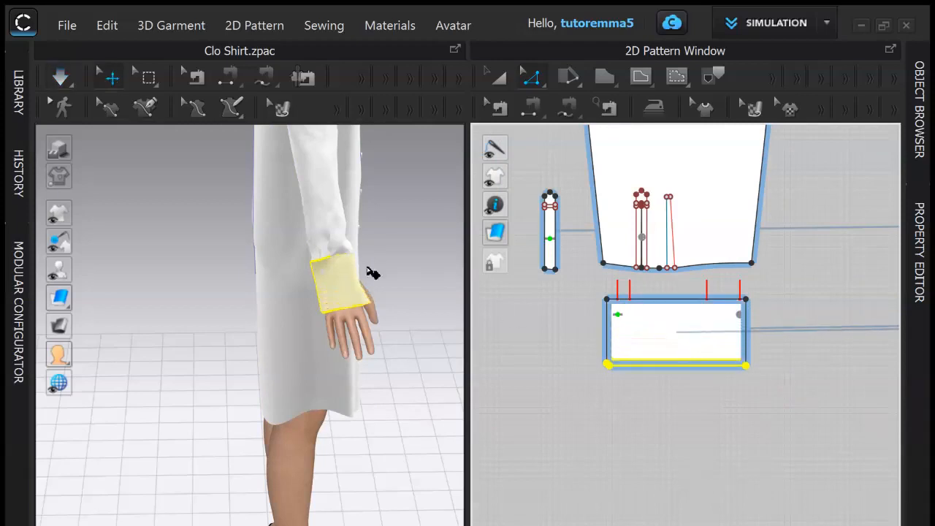
Check the deeper cuffs on both of the avatar's wrists and run the simulation to drape them
right_click_drag(413, 255, 162, 256)
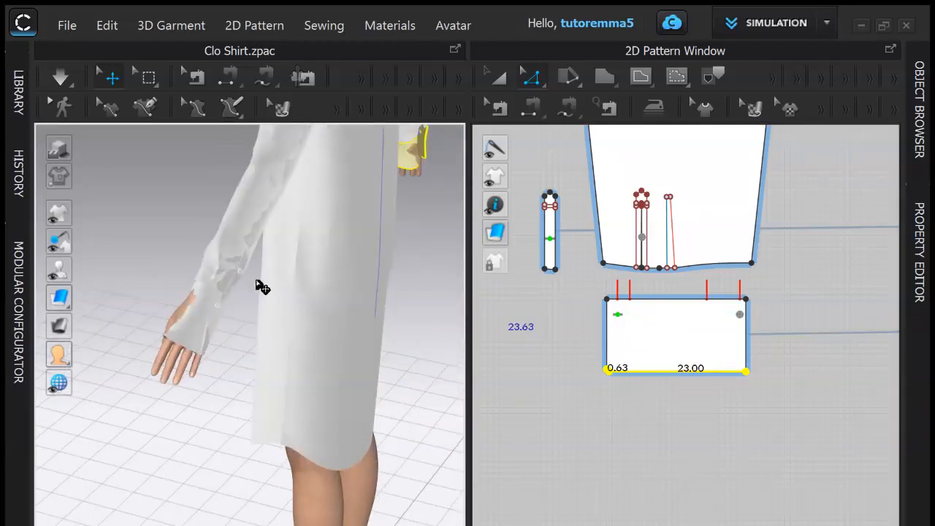
right_click_drag(233, 334, 444, 314)
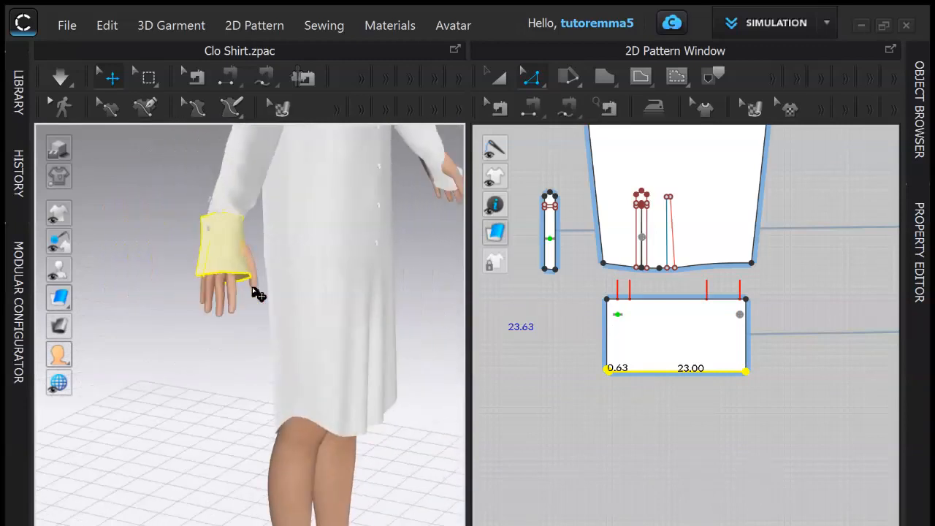
left_click(59, 77)
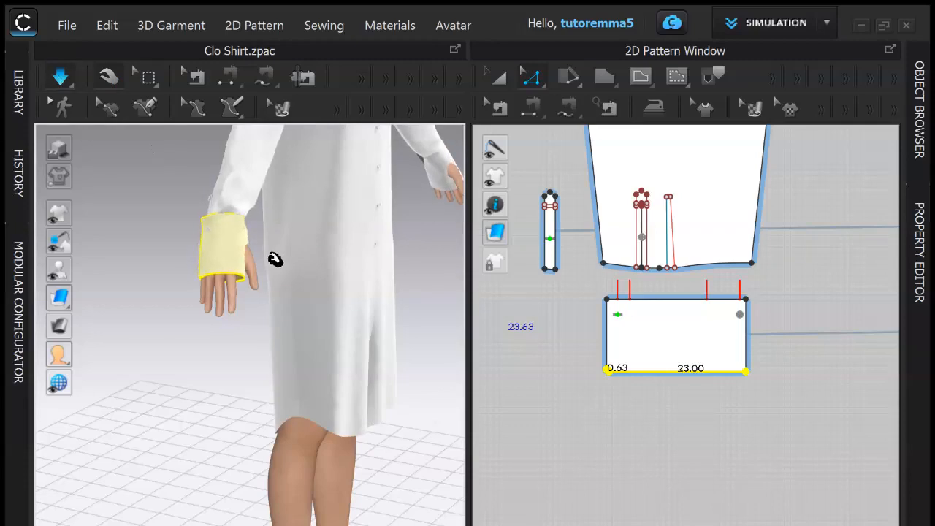
Pull both cuffs and the front panel in the running simulation to settle the drape, and review the whole garment from the front
left_click(245, 250)
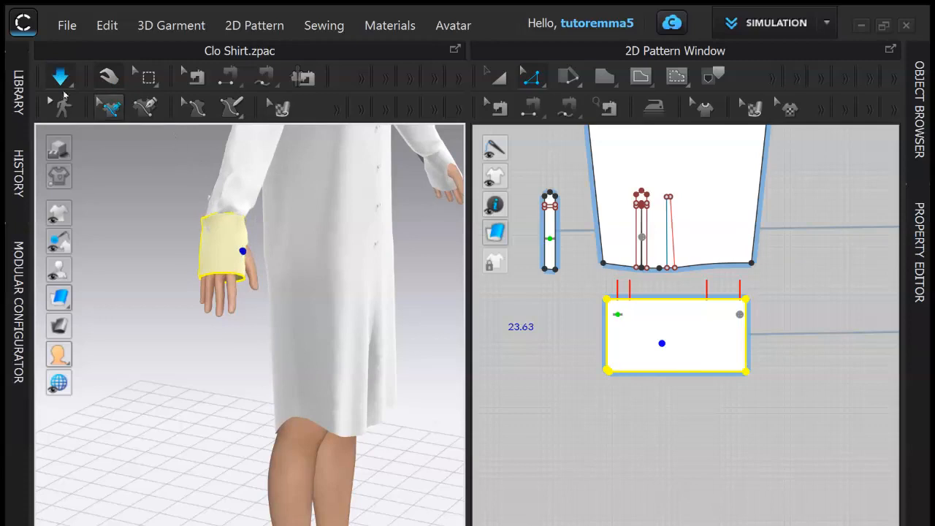
left_click_drag(253, 252, 314, 263)
left_click(333, 263)
right_click_drag(333, 263, 179, 244)
right_click_drag(383, 320, 357, 318)
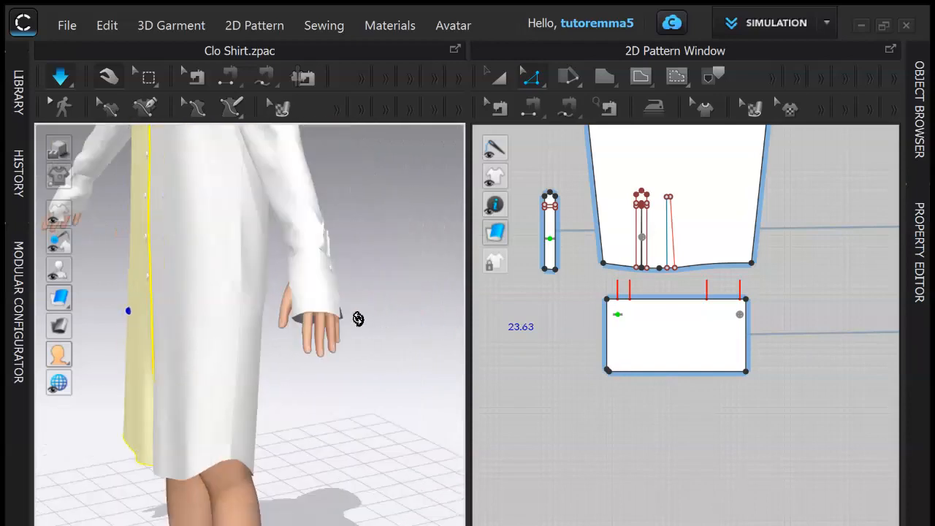
left_click_drag(299, 297, 250, 293)
right_click_drag(331, 406, 419, 374)
left_click_drag(300, 317, 306, 347)
right_click_drag(356, 336, 285, 323)
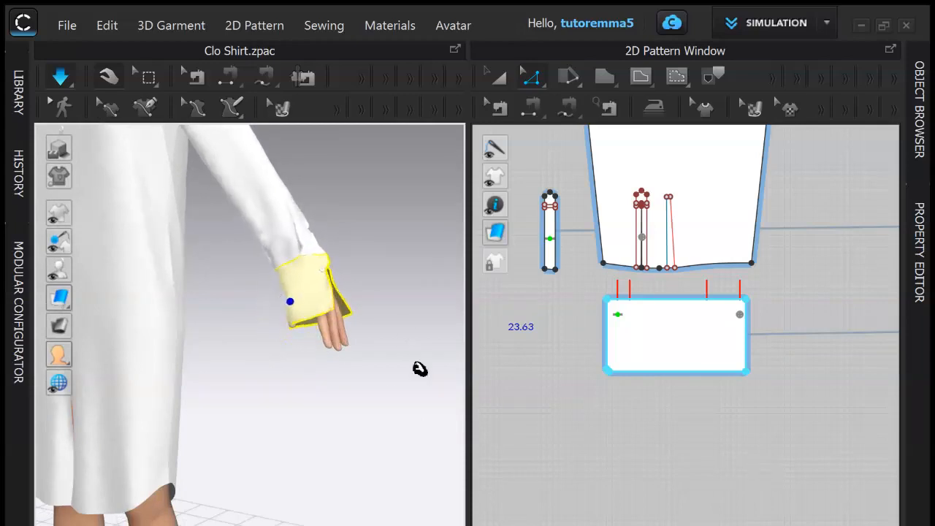
left_click(382, 372)
scroll(415, 357, "down", 4)
right_click_drag(412, 356, 306, 386)
right_click_drag(319, 382, 243, 385)
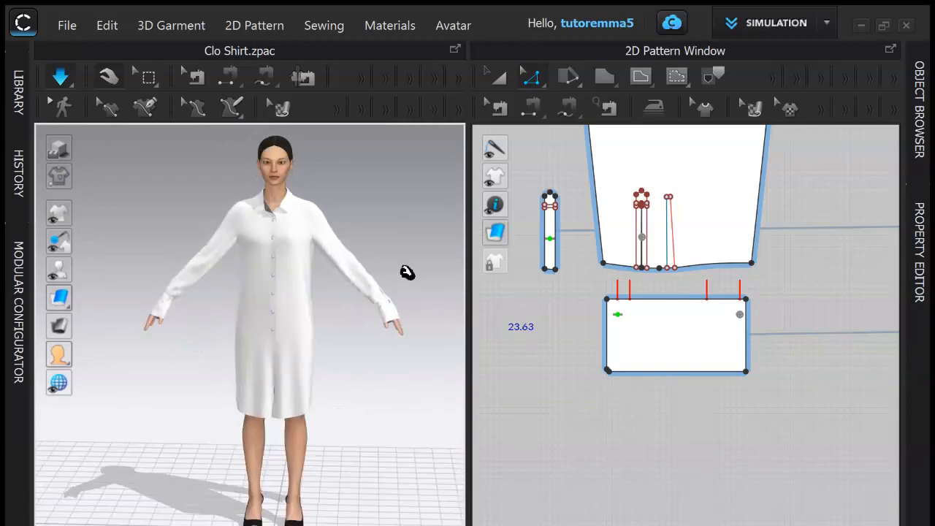
left_click(862, 25)
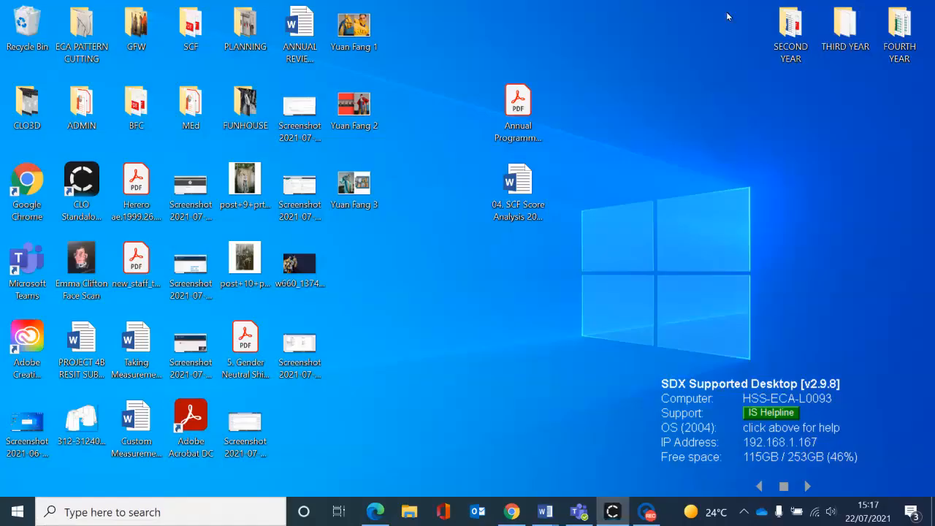
left_click(647, 514)
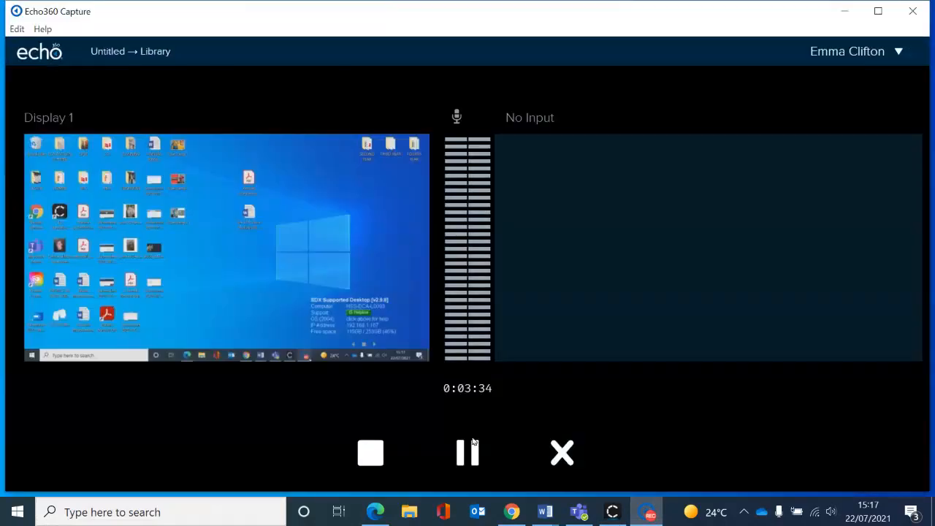